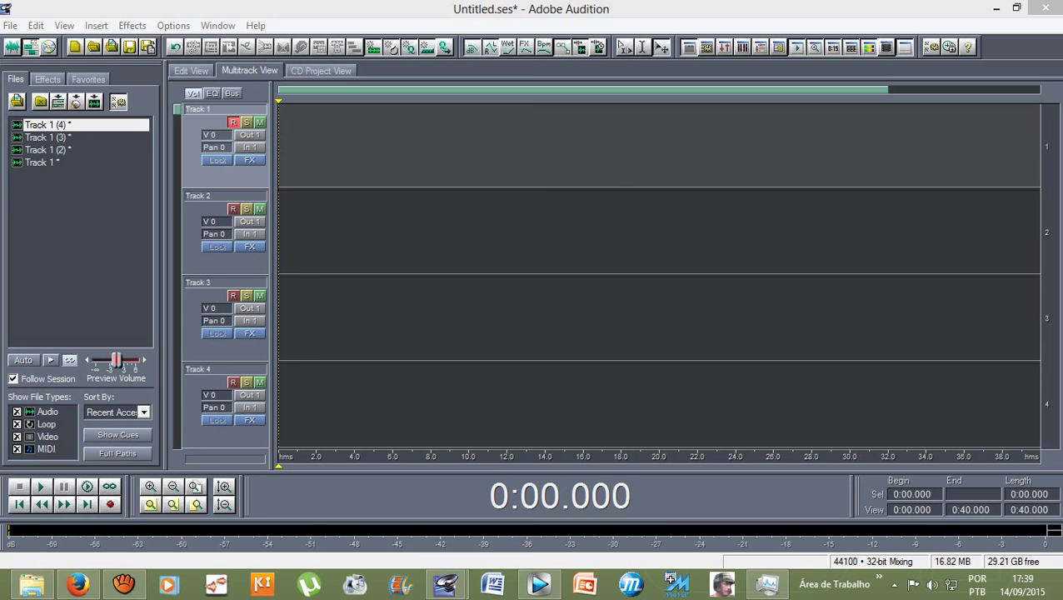
Step: Record about 17 seconds of voice on Track 1 and open the recorded clip for waveform editing
{"action": "left_click", "coordinate": [109, 504]}
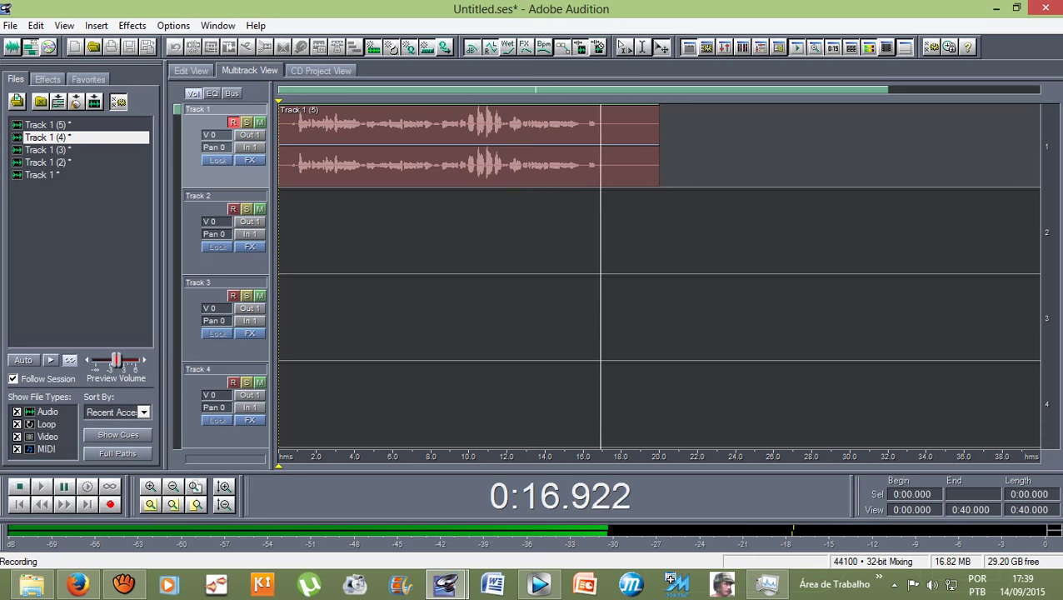
{"action": "key", "text": "space"}
{"action": "double_click", "coordinate": [558, 154]}
Step: Play back the recorded clip from about 0.7 s, before the speech starts
{"action": "left_click", "coordinate": [607, 192]}
{"action": "key", "text": "space"}
{"action": "key", "text": "space"}
{"action": "left_click", "coordinate": [216, 191]}
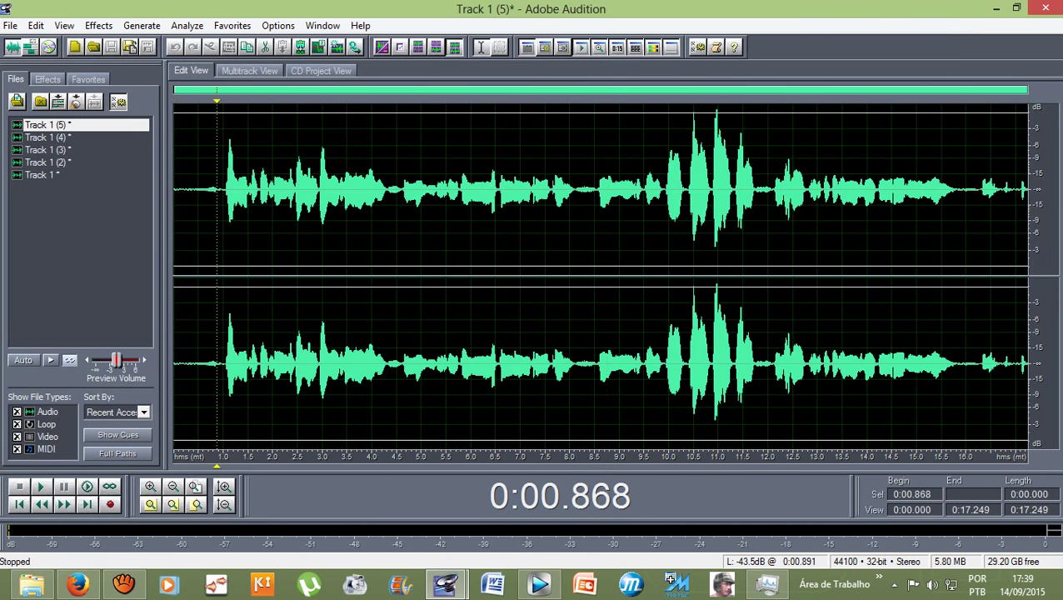
{"action": "key", "text": "F12"}
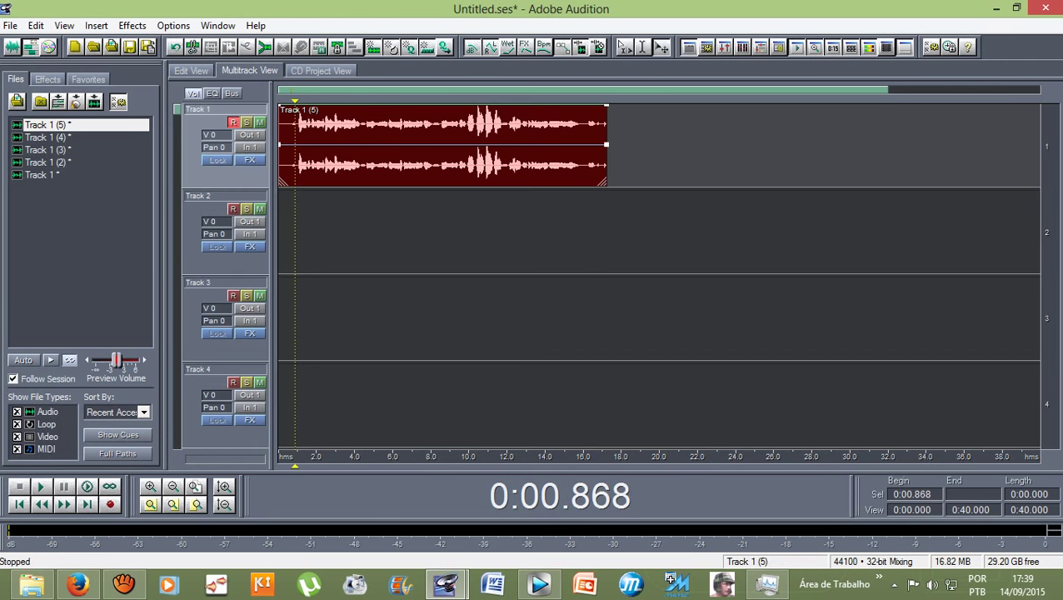
{"action": "key", "text": "F12"}
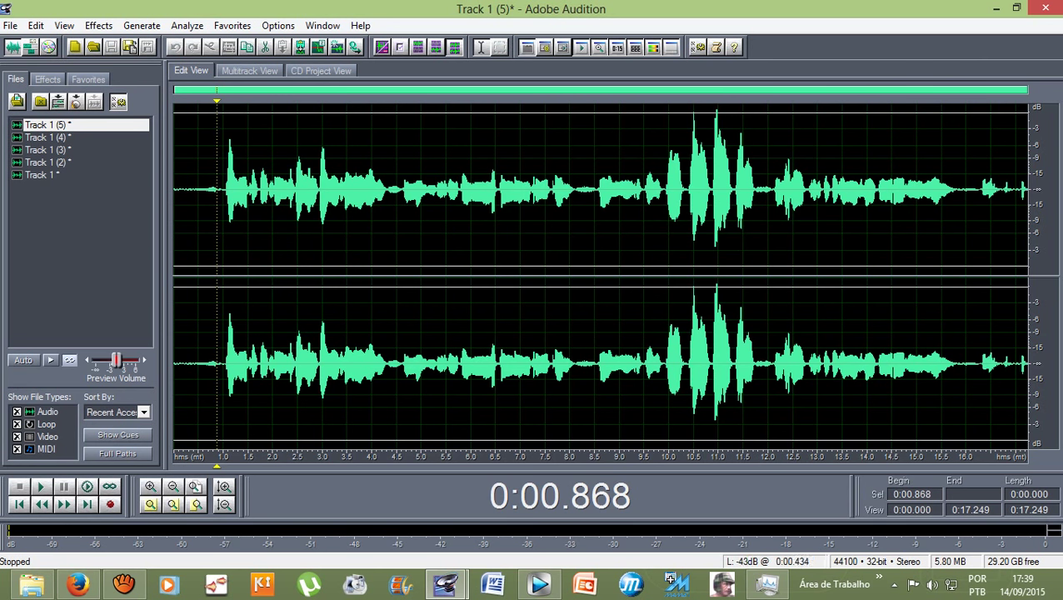
{"action": "left_click", "coordinate": [207, 191]}
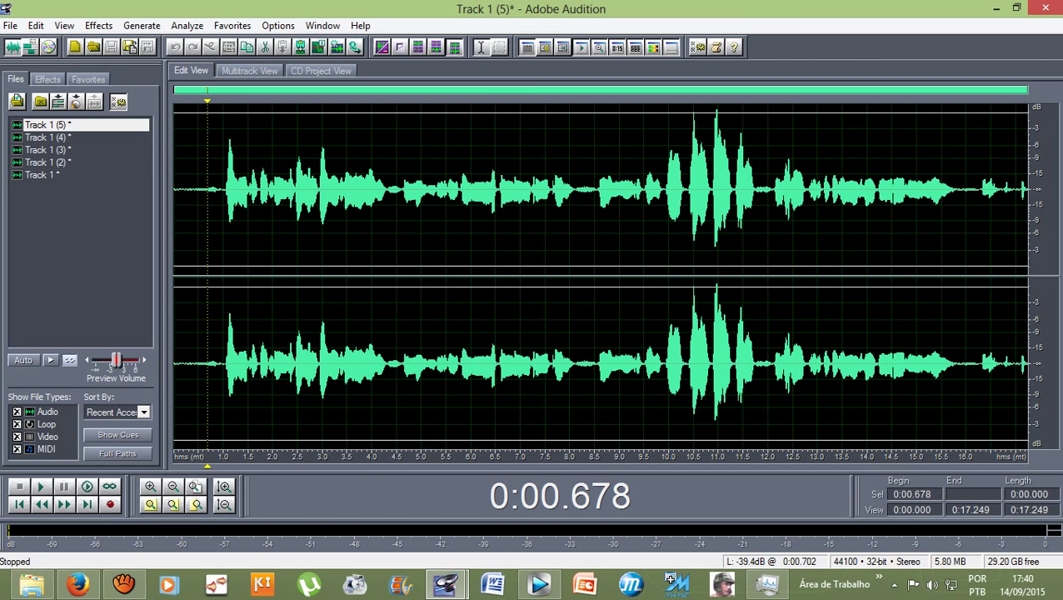
{"action": "key", "text": "space"}
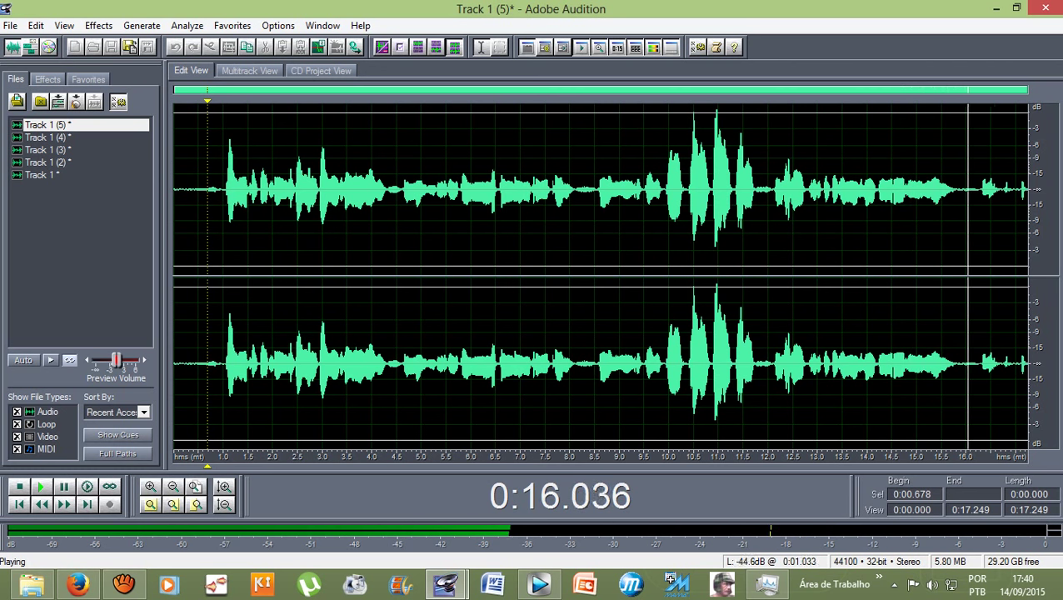
{"action": "key", "text": "space"}
Step: Delete the unwanted noise at the end of the recording, from about 16.13 s onward
{"action": "left_click_drag", "start_coordinate": [223, 250], "coordinate": [970, 333]}
{"action": "left_click", "coordinate": [974, 241]}
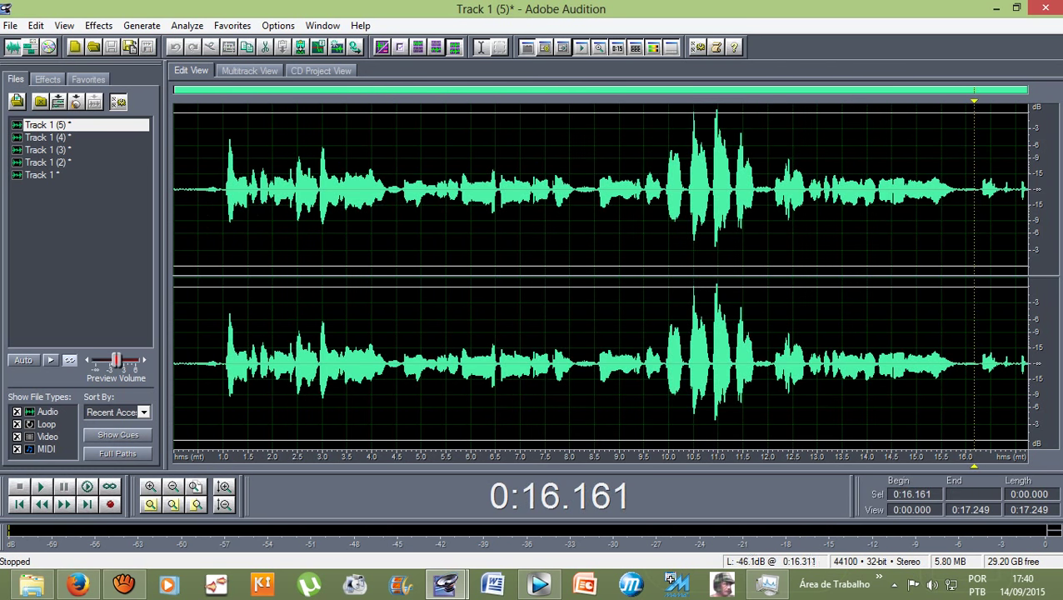
{"action": "left_click_drag", "start_coordinate": [972, 241], "coordinate": [1033, 246]}
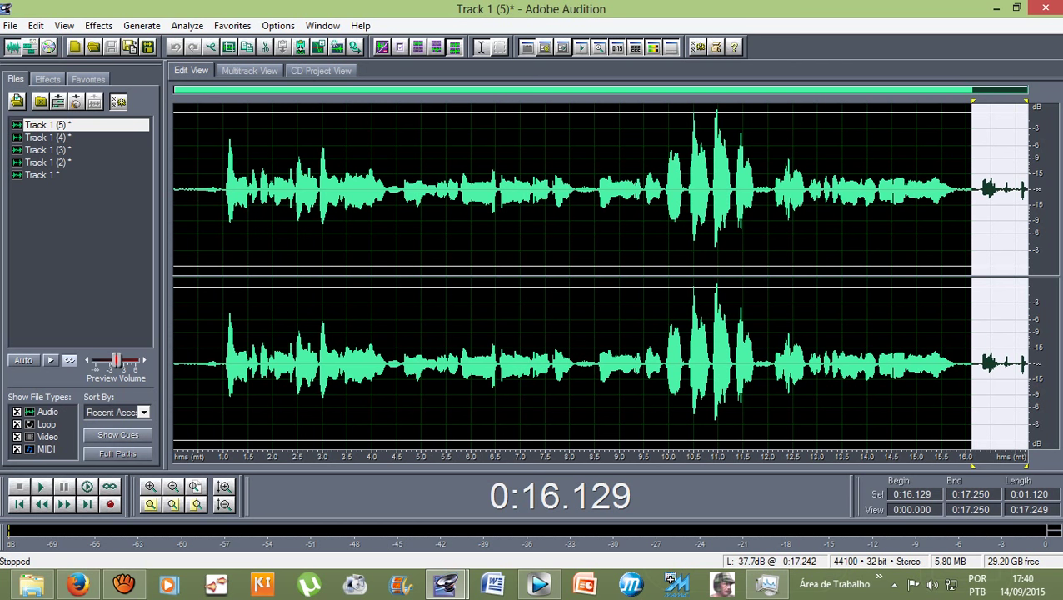
{"action": "key", "text": "Delete"}
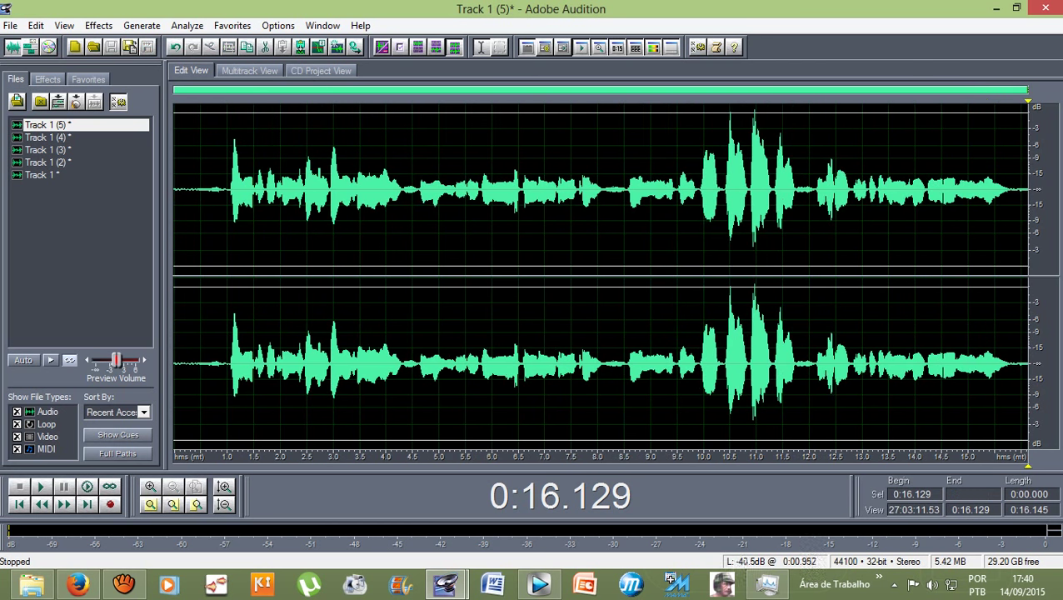
Step: Apply manual Pitch Correction to the audio from about 0.8 s to the end of the clip
{"action": "left_click_drag", "start_coordinate": [218, 225], "coordinate": [994, 325]}
{"action": "left_click_drag", "start_coordinate": [994, 366], "coordinate": [1030, 366]}
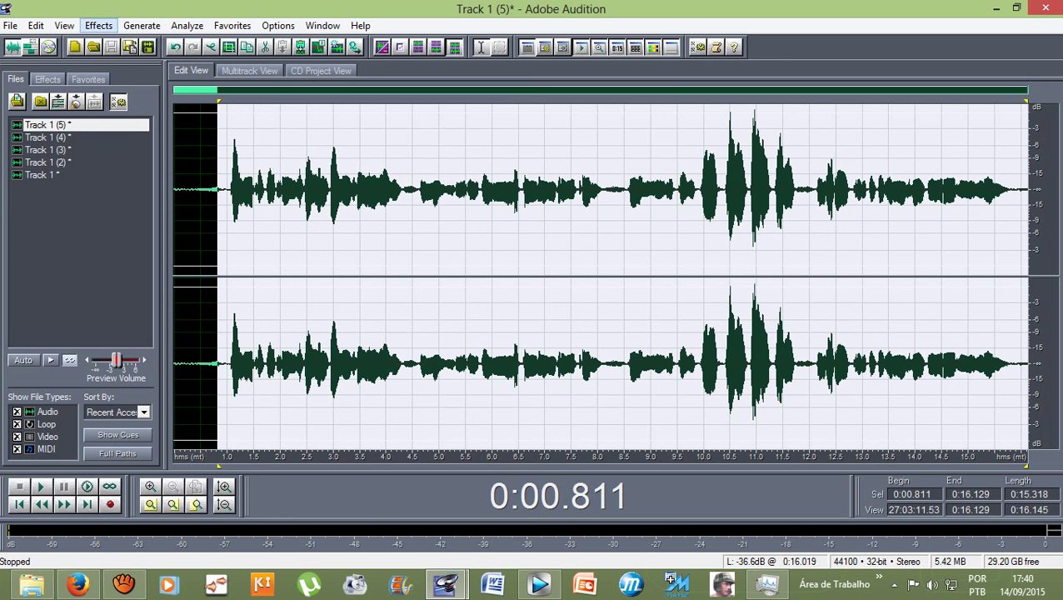
{"action": "left_click", "coordinate": [99, 25]}
{"action": "mouse_move", "coordinate": [130, 186]}
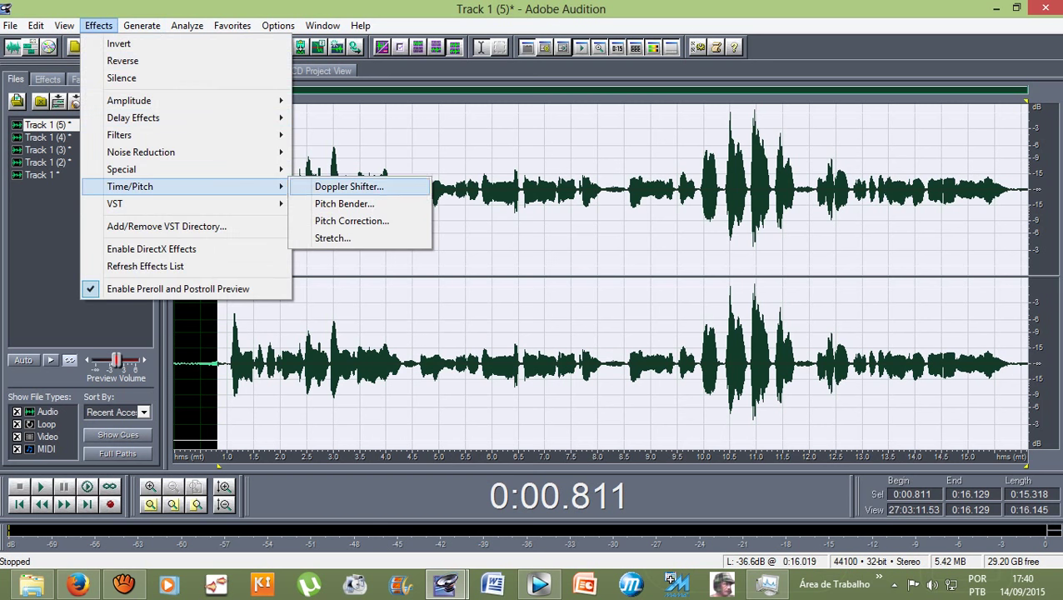
{"action": "left_click", "coordinate": [352, 220]}
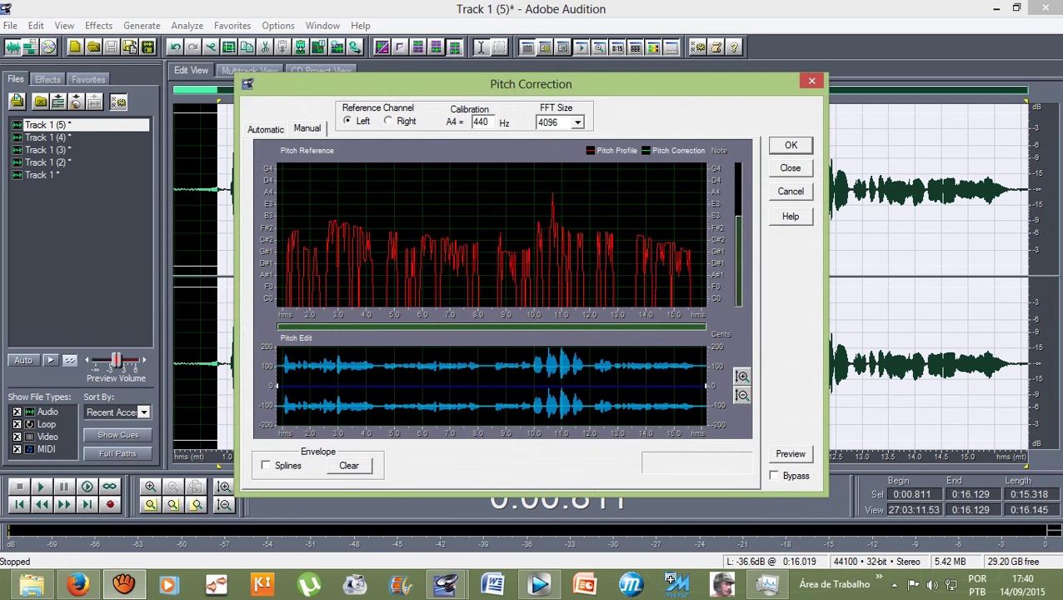
{"action": "left_click", "coordinate": [791, 145]}
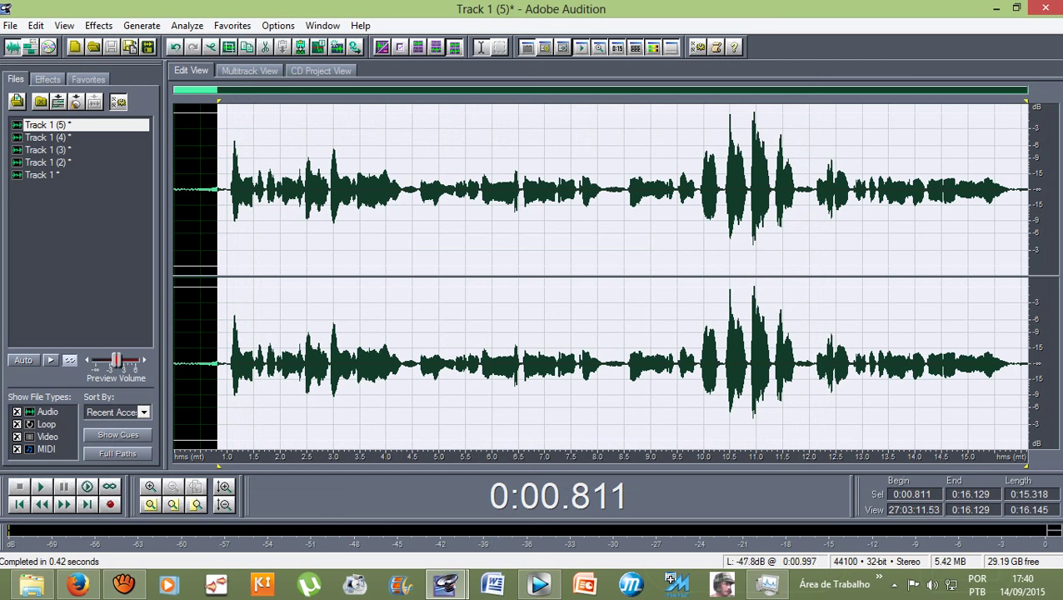
Step: Open the Stretch effect for the audio from about 1.0 to 9.9 s and preview the Lower Pitch preset
{"action": "left_click", "coordinate": [226, 192]}
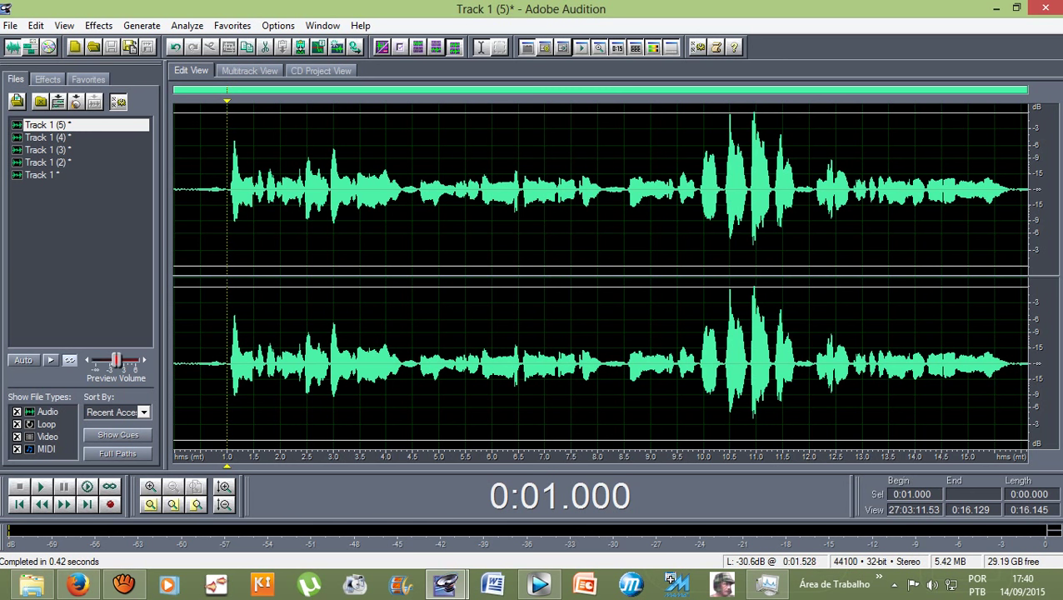
{"action": "key", "text": "space"}
{"action": "left_click_drag", "start_coordinate": [227, 190], "coordinate": [700, 190]}
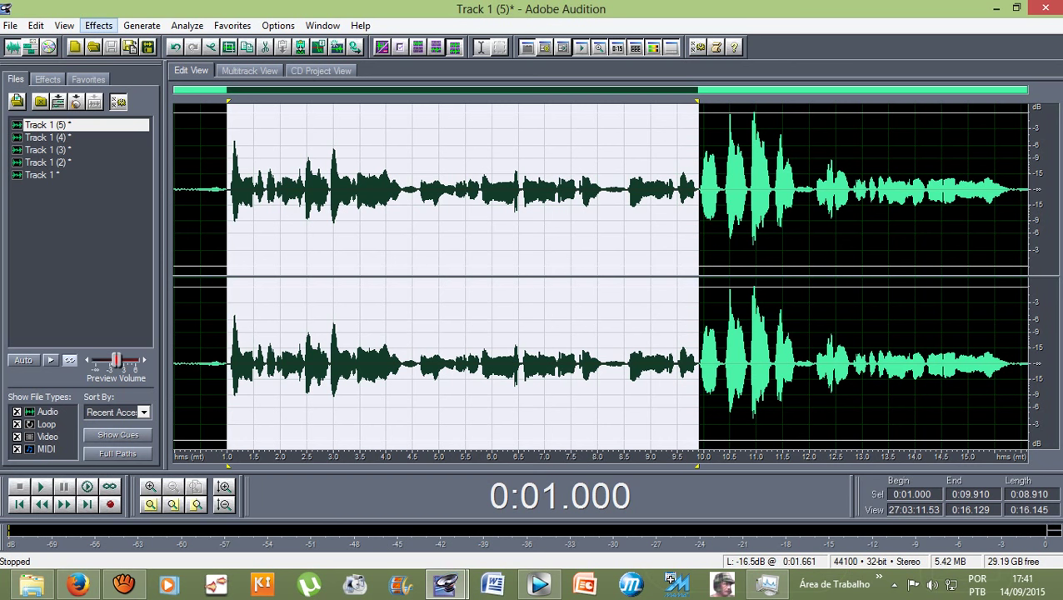
{"action": "left_click", "coordinate": [98, 26]}
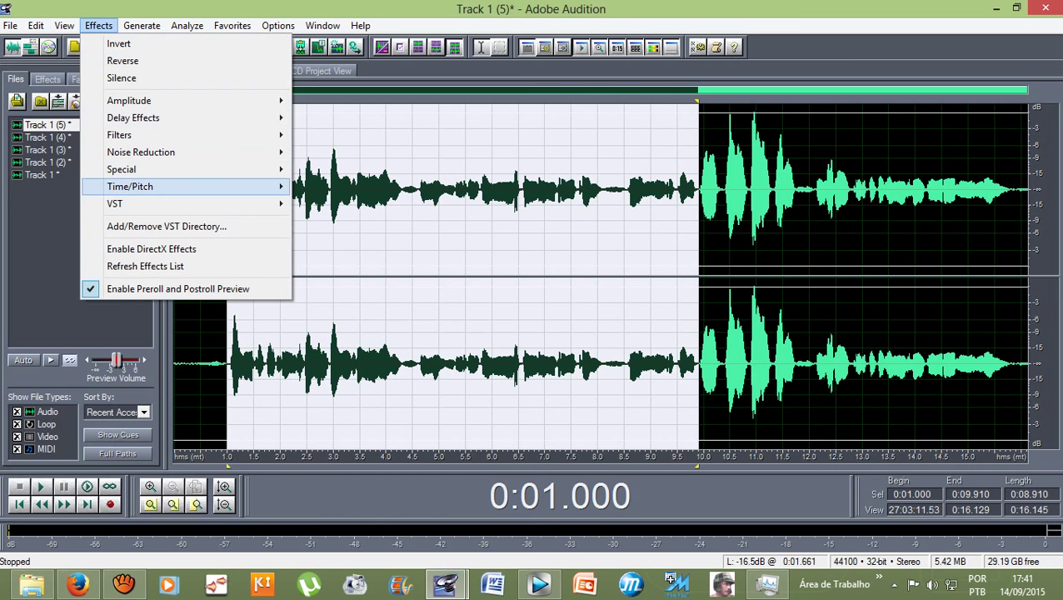
{"action": "mouse_move", "coordinate": [134, 186]}
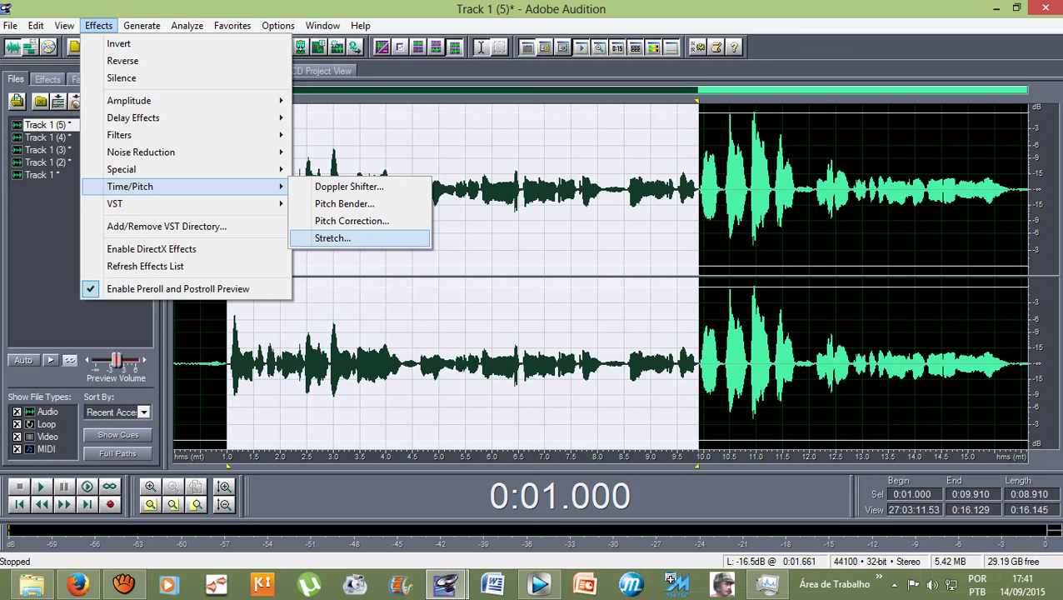
{"action": "left_click", "coordinate": [332, 238]}
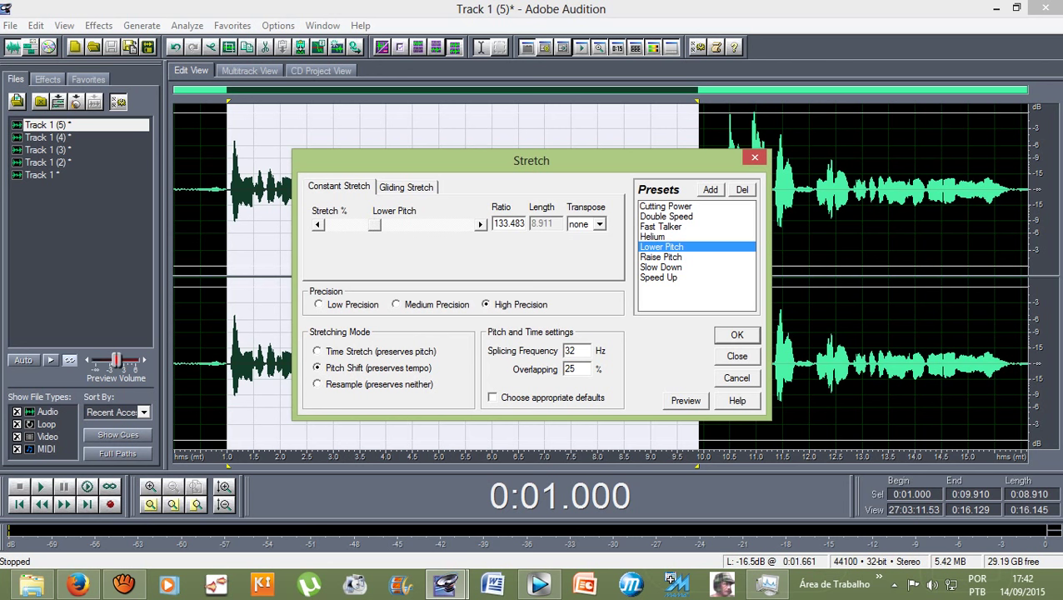
{"action": "left_click", "coordinate": [686, 401]}
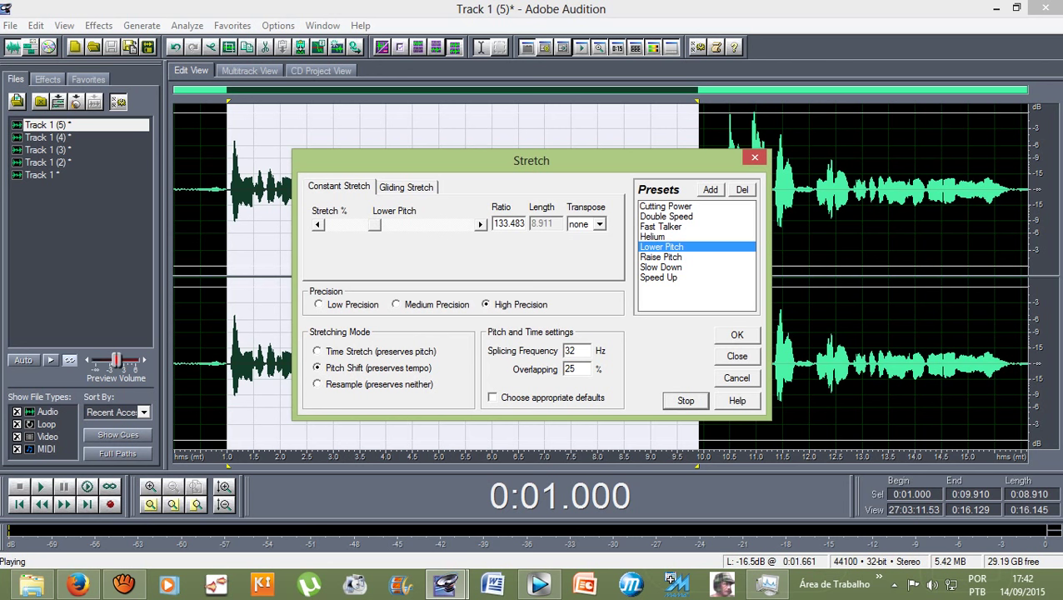
{"action": "left_click", "coordinate": [686, 401]}
Step: Try a pitch-shift ratio of 102 and preview the voice
{"action": "left_click_drag", "start_coordinate": [375, 225], "coordinate": [373, 225]}
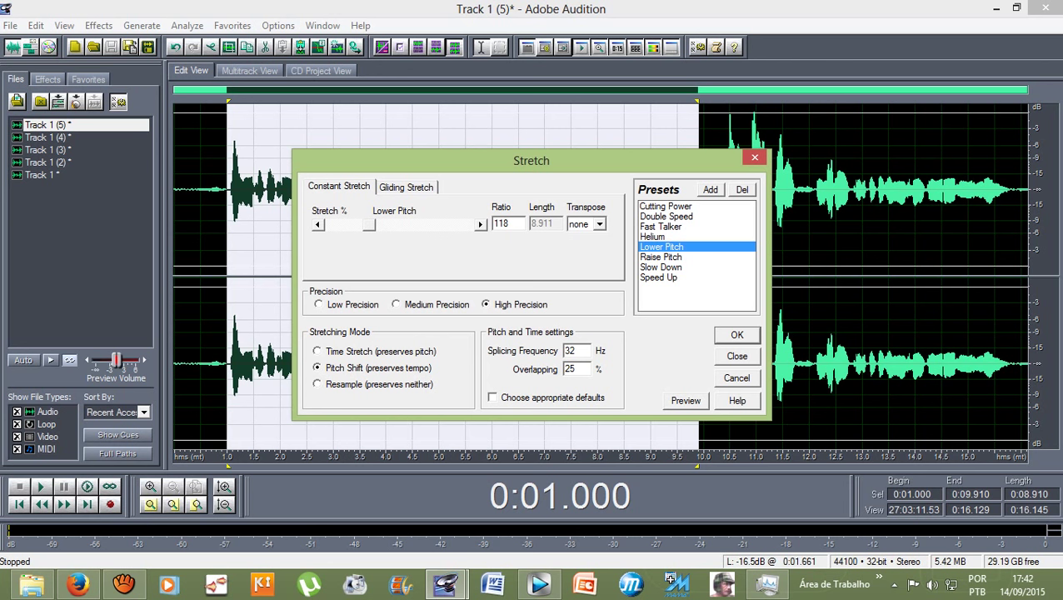
{"action": "left_click_drag", "start_coordinate": [367, 225], "coordinate": [366, 225]}
{"action": "left_click", "coordinate": [685, 401]}
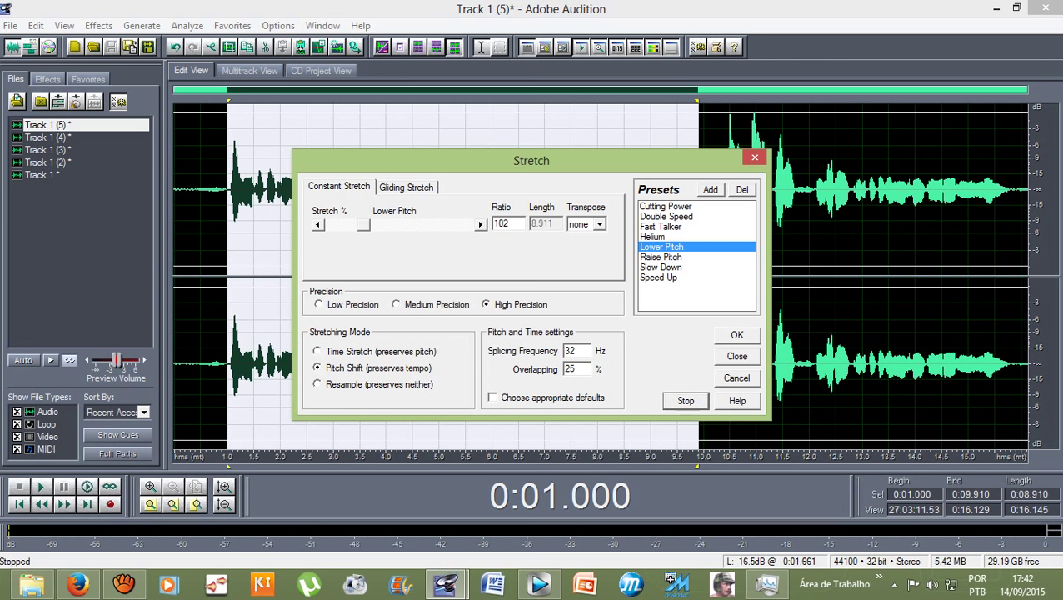
{"action": "left_click", "coordinate": [685, 400]}
Step: Try a deeper voice with a pitch-shift ratio of 162 and preview it
{"action": "left_click_drag", "start_coordinate": [363, 225], "coordinate": [384, 225]}
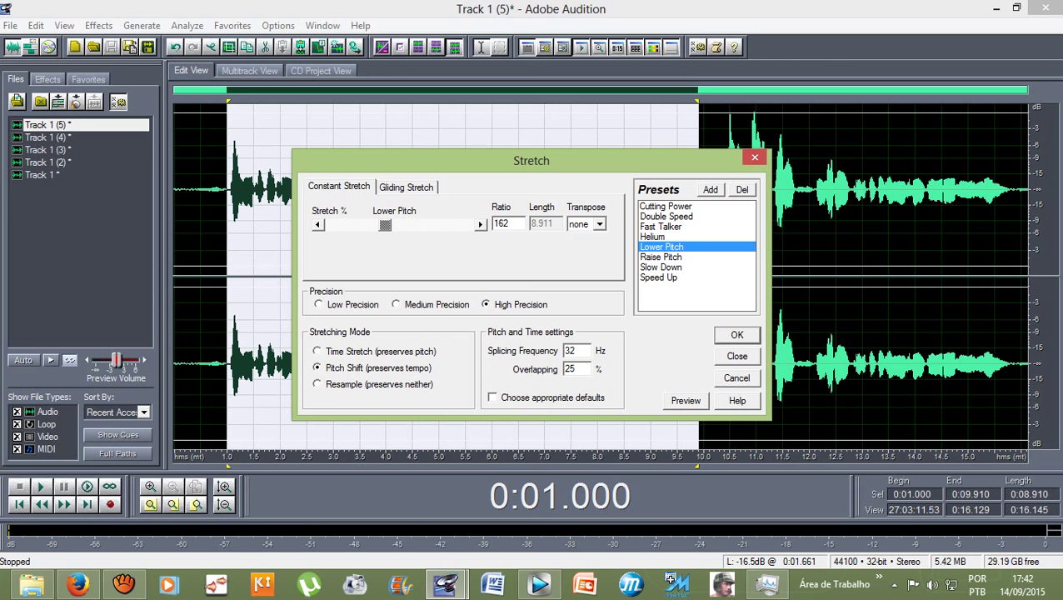
{"action": "left_click", "coordinate": [686, 400]}
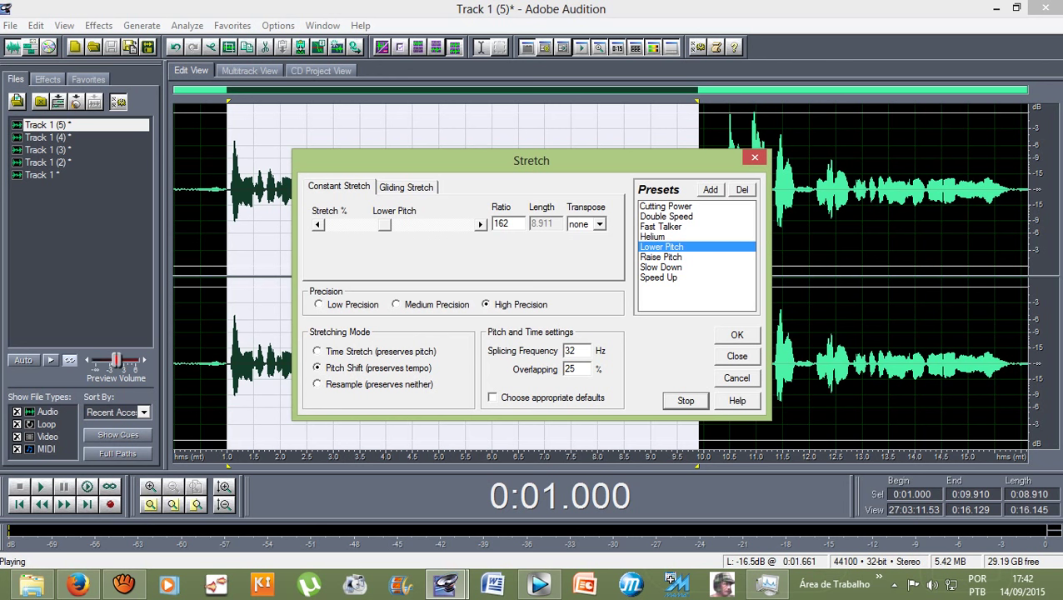
{"action": "key", "text": "space"}
Step: Try an extremely high voice with a pitch-shift ratio of 10 and preview it
{"action": "left_click_drag", "start_coordinate": [384, 225], "coordinate": [330, 225]}
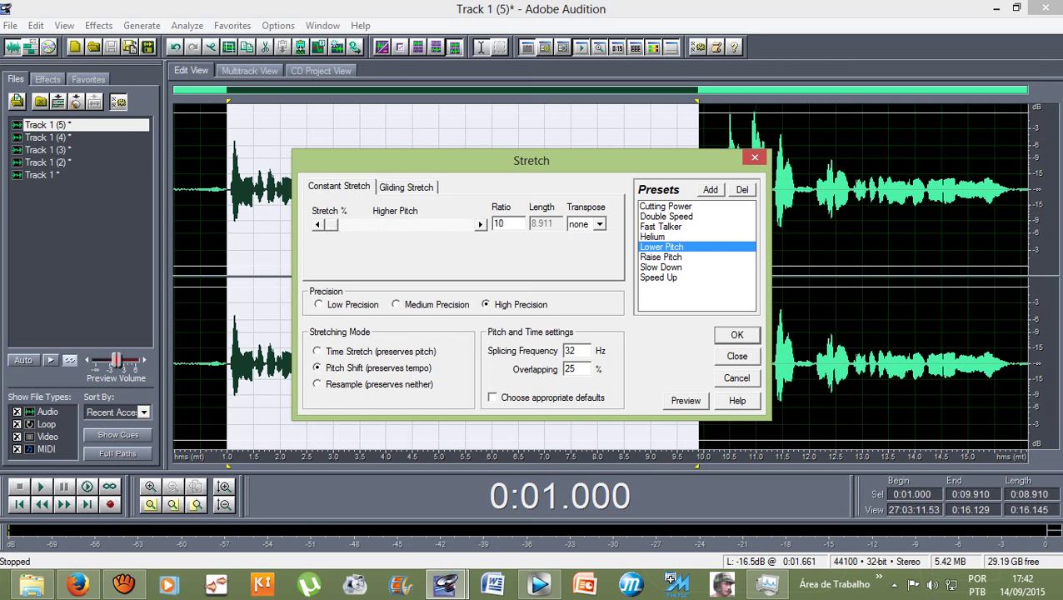
{"action": "left_click", "coordinate": [686, 400]}
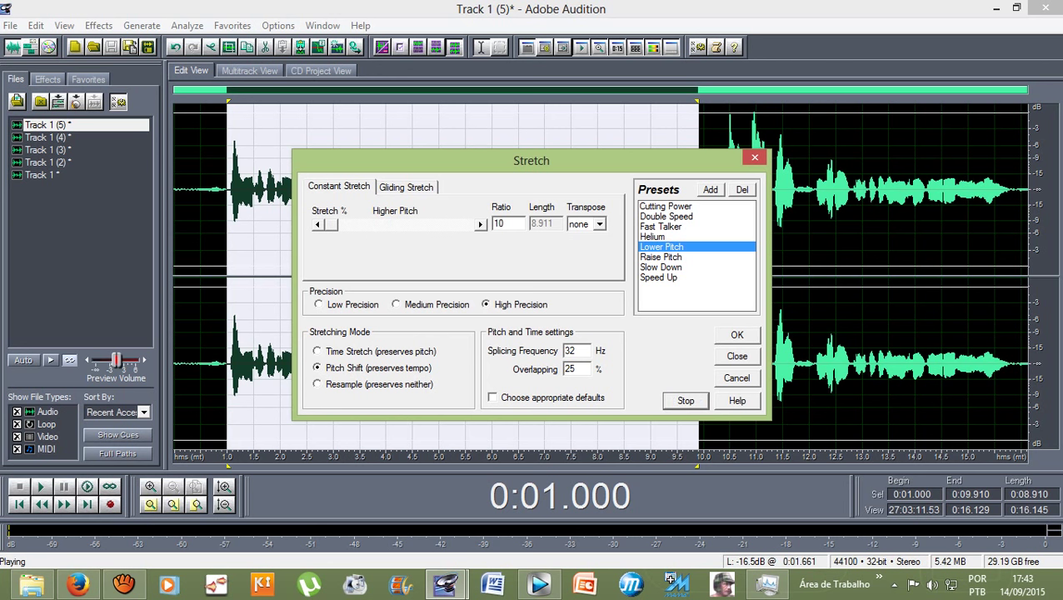
{"action": "left_click", "coordinate": [685, 401]}
Step: Set the pitch-shift ratio to 167, preview the lowered voice and apply the stretch to the selected audio
{"action": "left_click", "coordinate": [481, 224]}
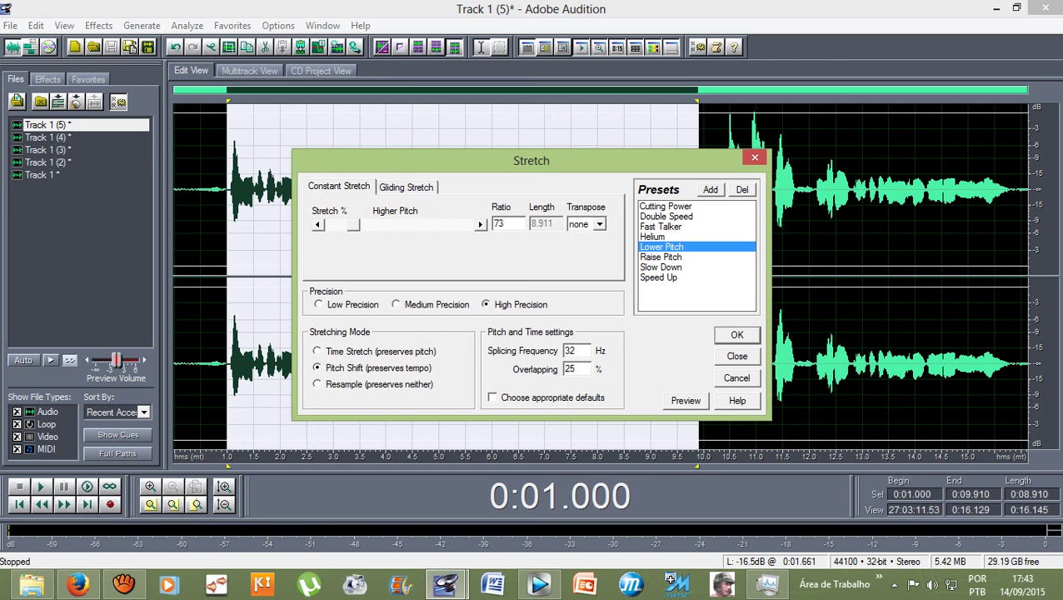
{"action": "key", "text": "Right"}
{"action": "key", "text": "Right"}
{"action": "key", "text": "Right"}
{"action": "key", "text": "Right"}
{"action": "key", "text": "Right"}
{"action": "key", "text": "Right"}
{"action": "key", "text": "Right"}
{"action": "key", "text": "Right"}
{"action": "key", "text": "Right"}
{"action": "key", "text": "Right"}
{"action": "key", "text": "Right"}
{"action": "key", "text": "Right"}
{"action": "key", "text": "Right"}
{"action": "key", "text": "Right"}
{"action": "key", "text": "Right"}
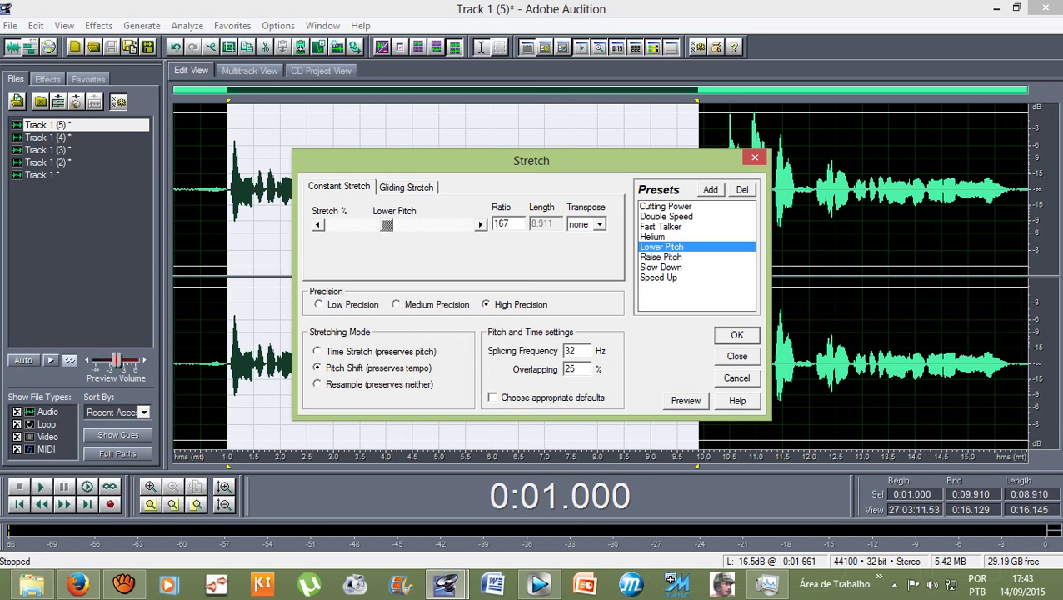
{"action": "left_click", "coordinate": [686, 401]}
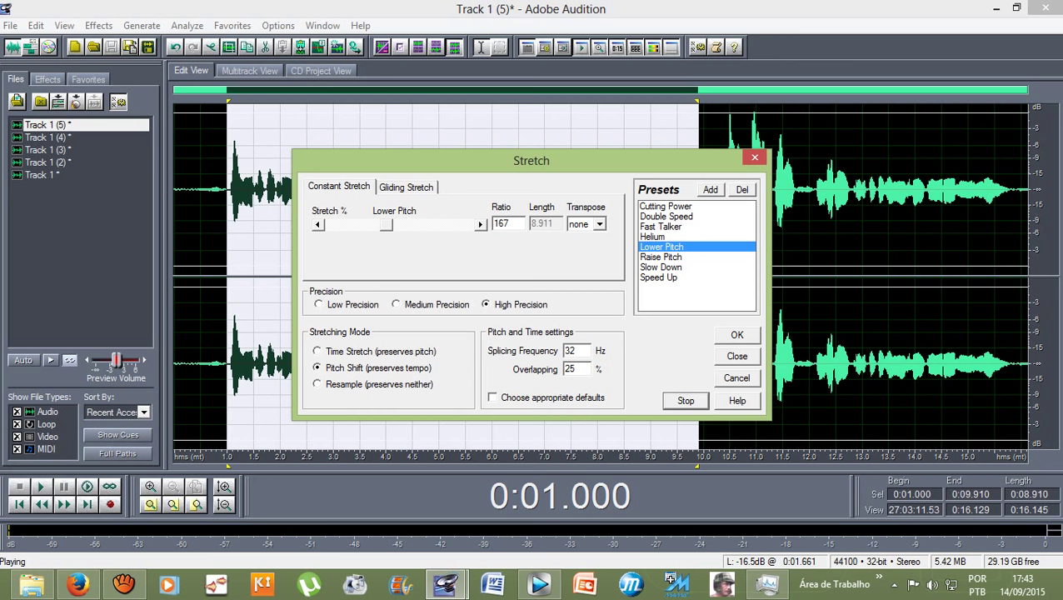
{"action": "left_click", "coordinate": [686, 401]}
{"action": "key", "text": "Return"}
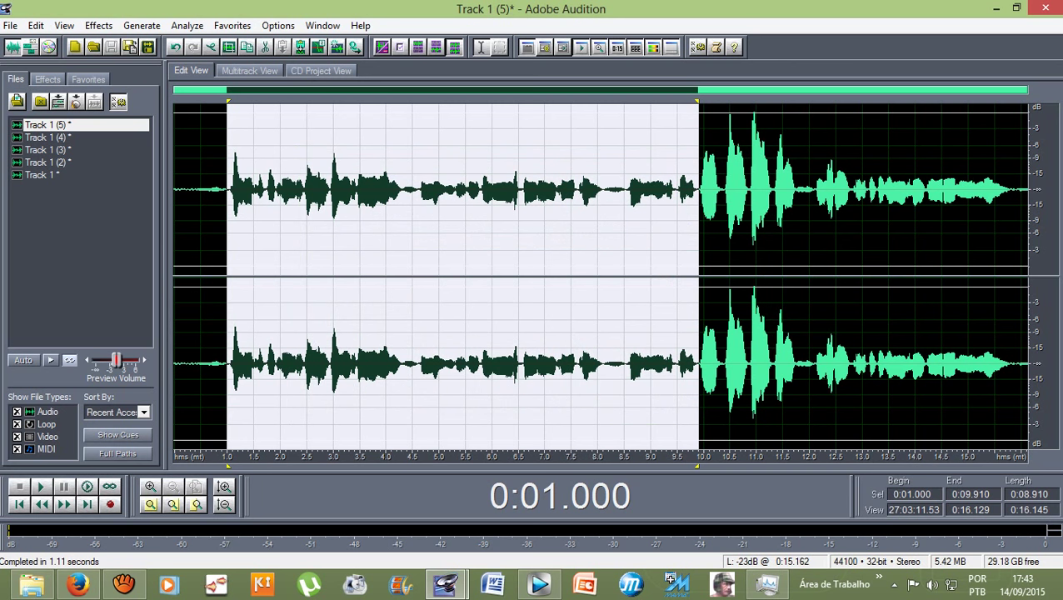
Step: Select the audio from about 9.88 s to the end and choose the Raise Pitch preset in the Stretch effect
{"action": "left_click", "coordinate": [766, 200]}
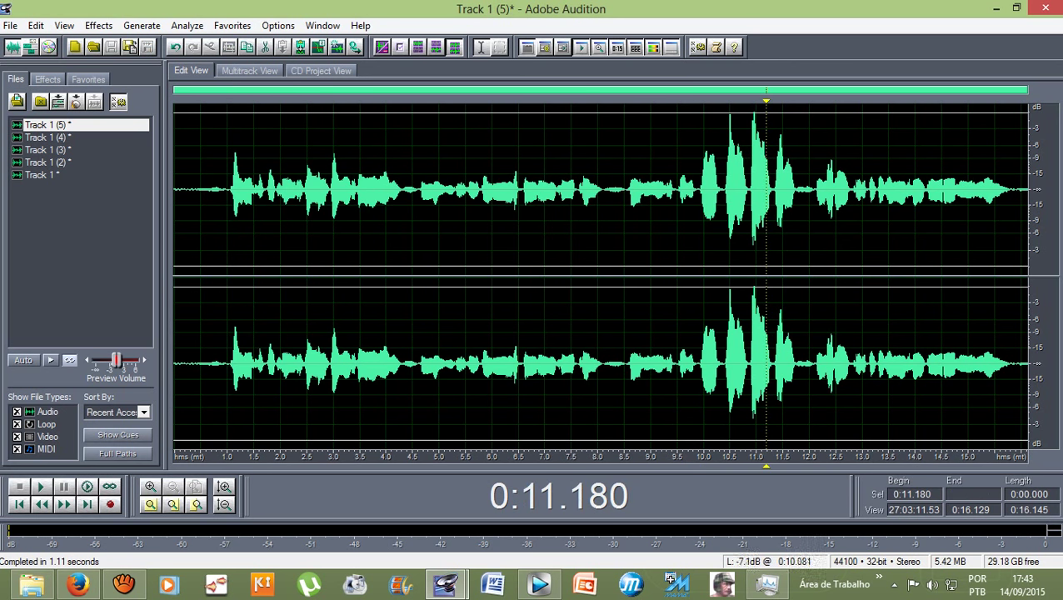
{"action": "left_click", "coordinate": [702, 192]}
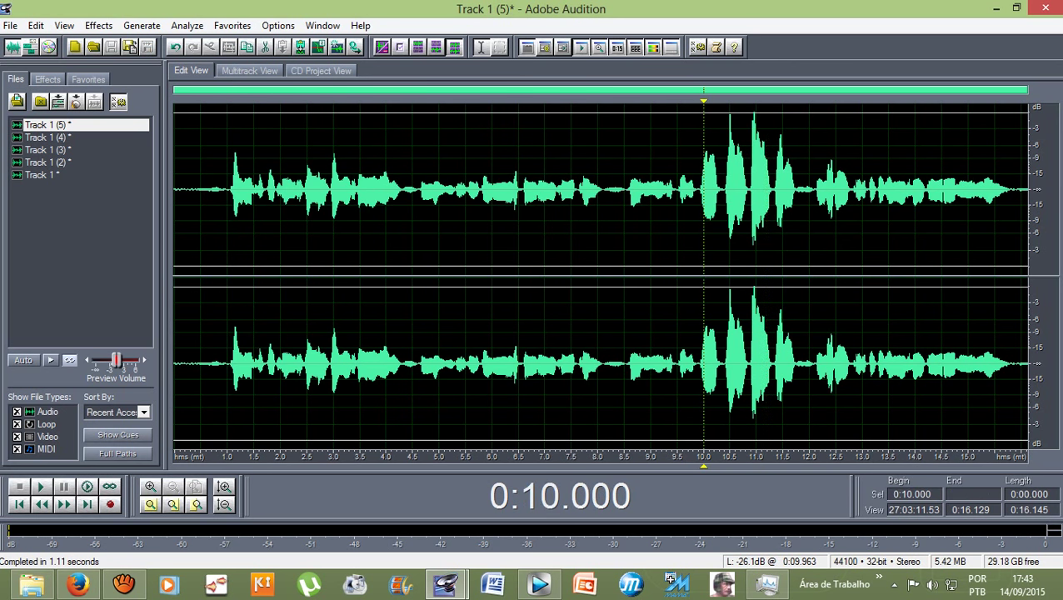
{"action": "left_click_drag", "start_coordinate": [698, 191], "coordinate": [1027, 191]}
{"action": "left_click", "coordinate": [703, 192]}
{"action": "left_click_drag", "start_coordinate": [697, 192], "coordinate": [1027, 191]}
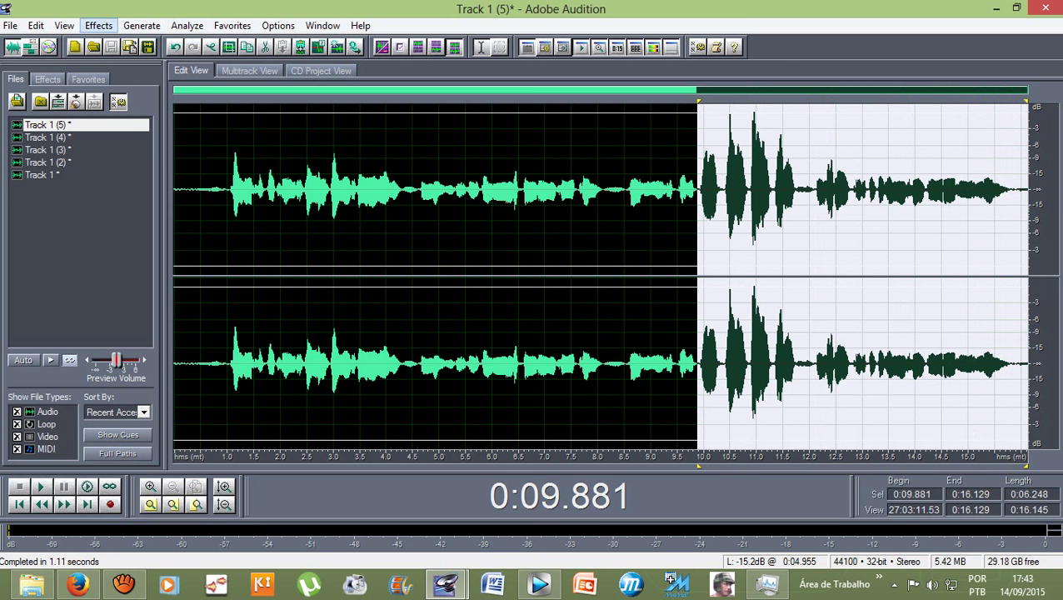
{"action": "left_click", "coordinate": [99, 25]}
{"action": "mouse_move", "coordinate": [130, 187]}
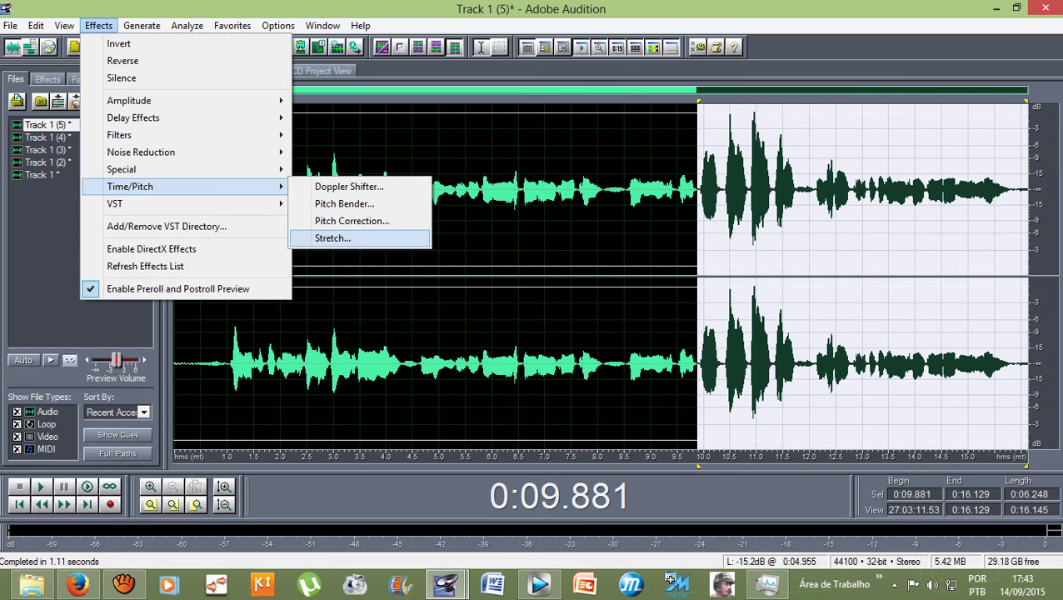
{"action": "left_click", "coordinate": [333, 237]}
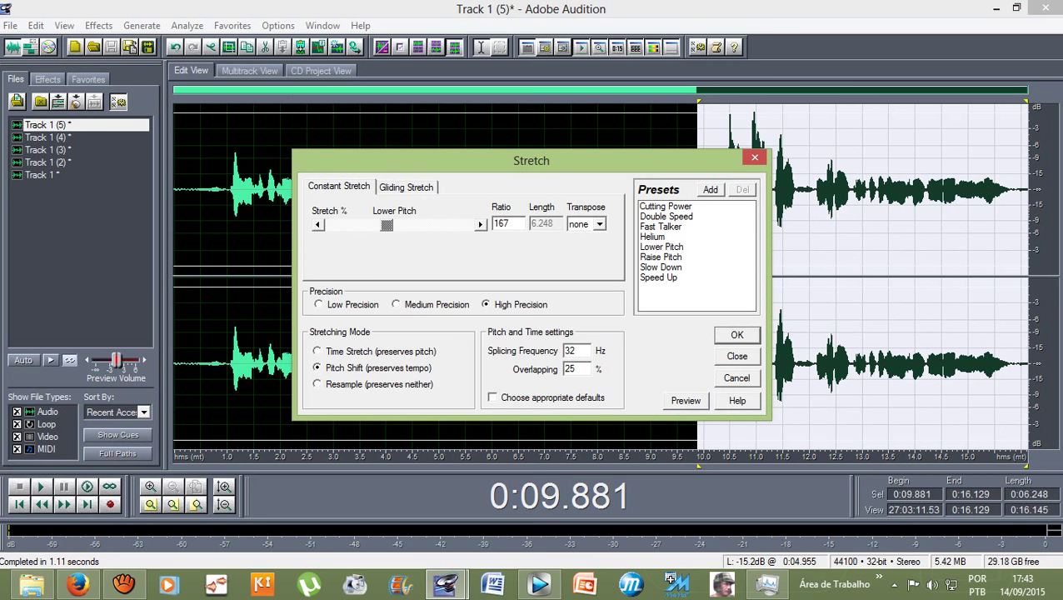
{"action": "left_click", "coordinate": [660, 257]}
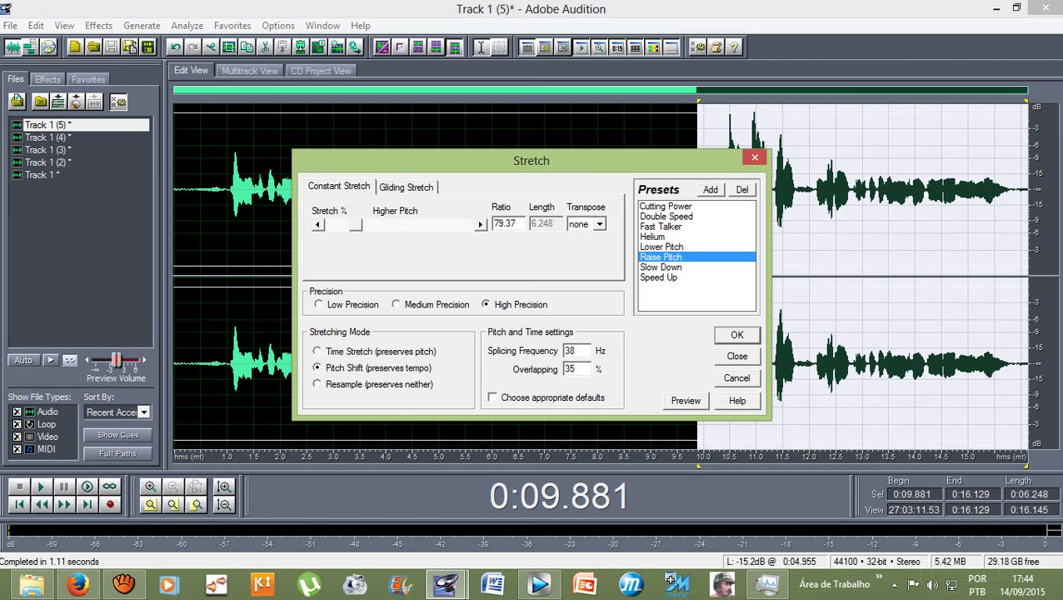
Step: Preview the Raise Pitch preset and apply the stretch with a slightly higher pitch to the selected audio
{"action": "left_click", "coordinate": [685, 400]}
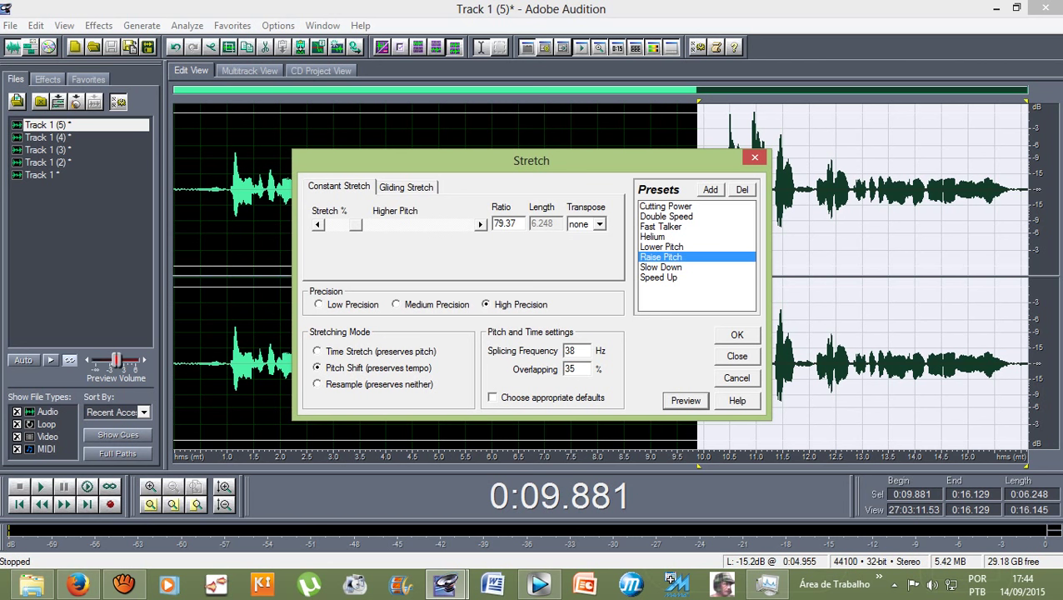
{"action": "left_click_drag", "start_coordinate": [356, 225], "coordinate": [349, 225]}
{"action": "left_click", "coordinate": [738, 335]}
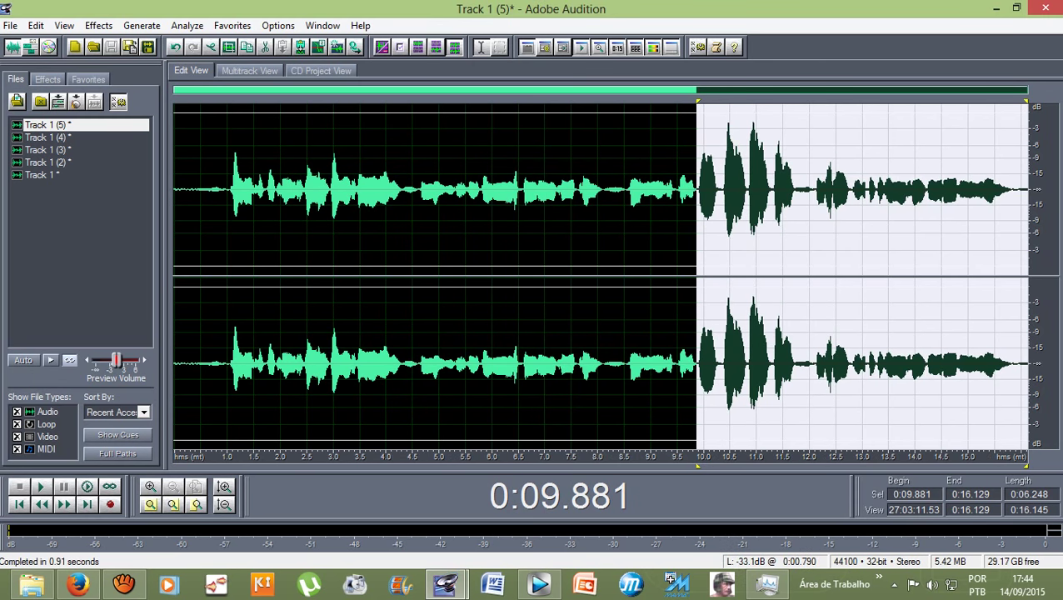
Step: Play the edited clip from 0.500 s to hear the lowered and raised voices
{"action": "left_click", "coordinate": [215, 190]}
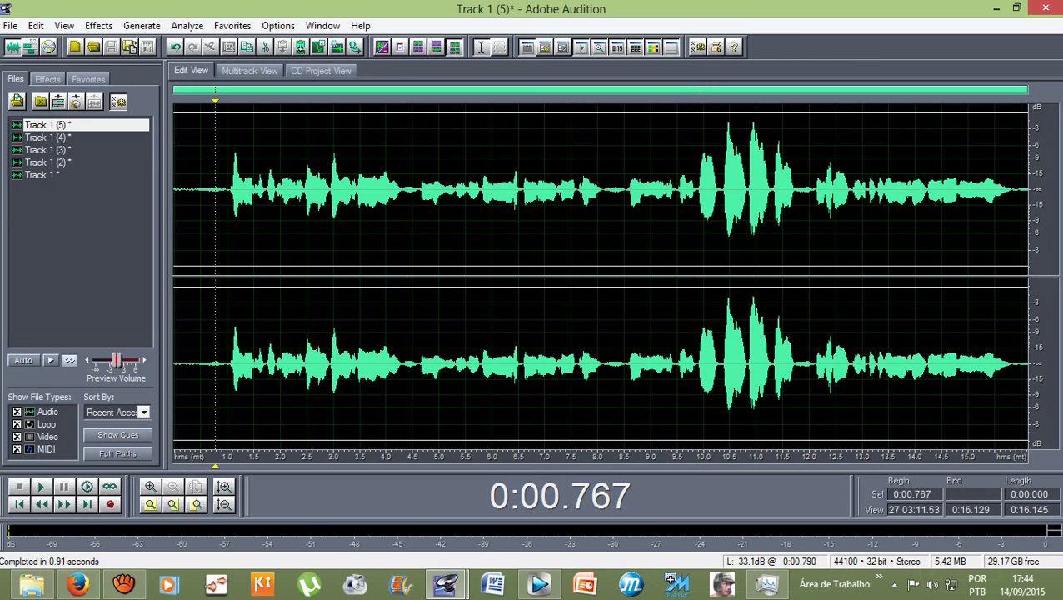
{"action": "left_click", "coordinate": [200, 190]}
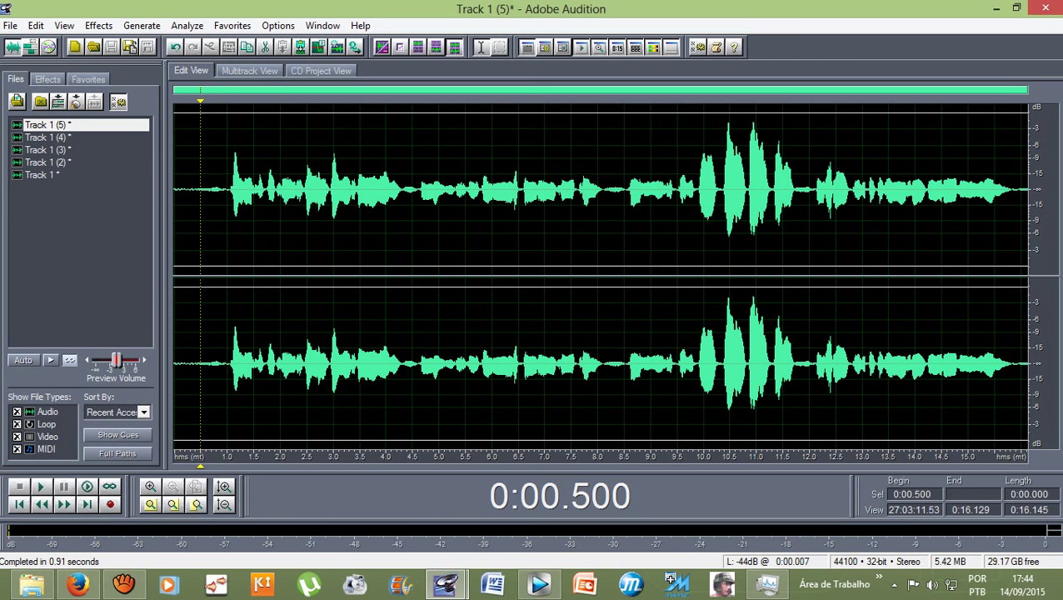
{"action": "key", "text": "space"}
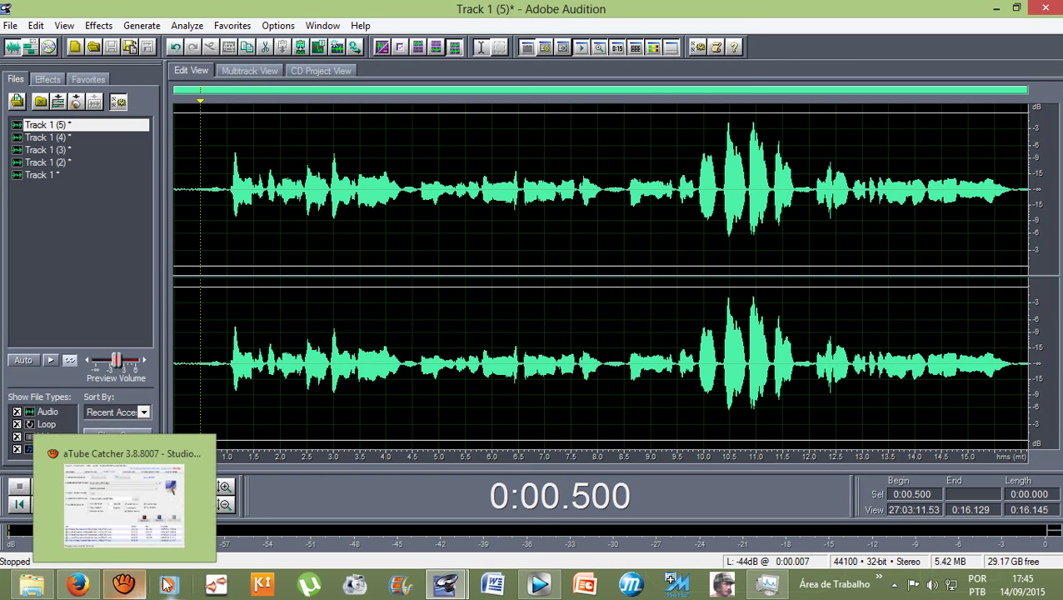
{"action": "left_click", "coordinate": [127, 588]}
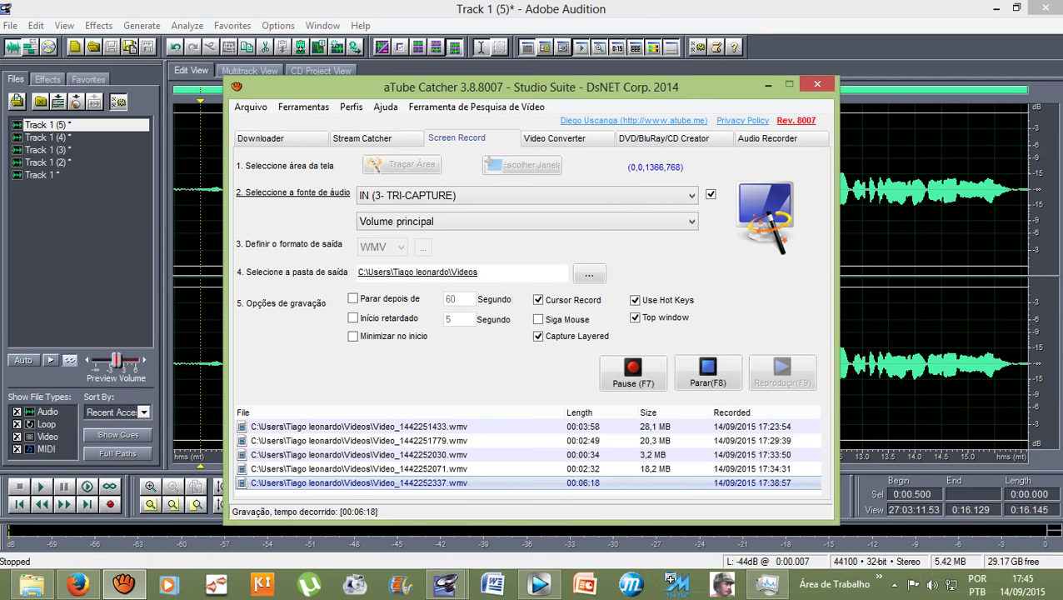